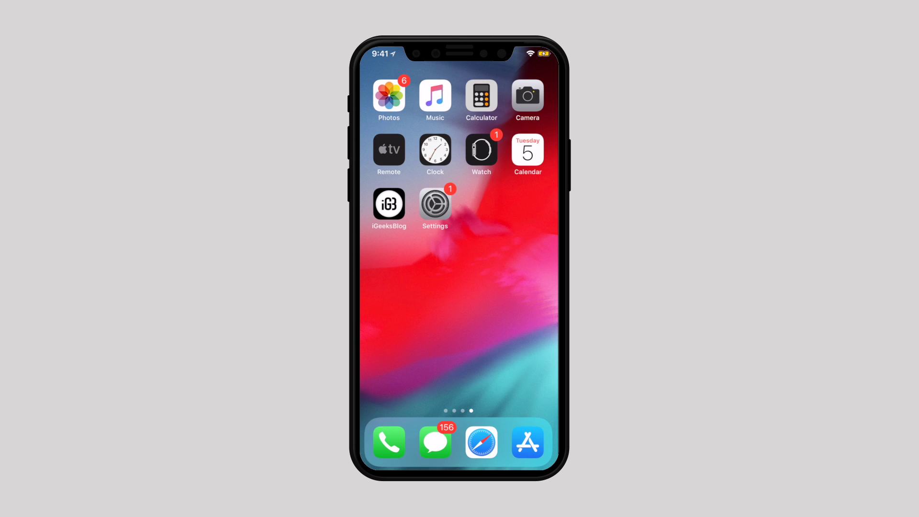
# Open the Find My iPhone settings within the Apple ID's iCloud options on the iPhone
pyautogui.click(435, 205)
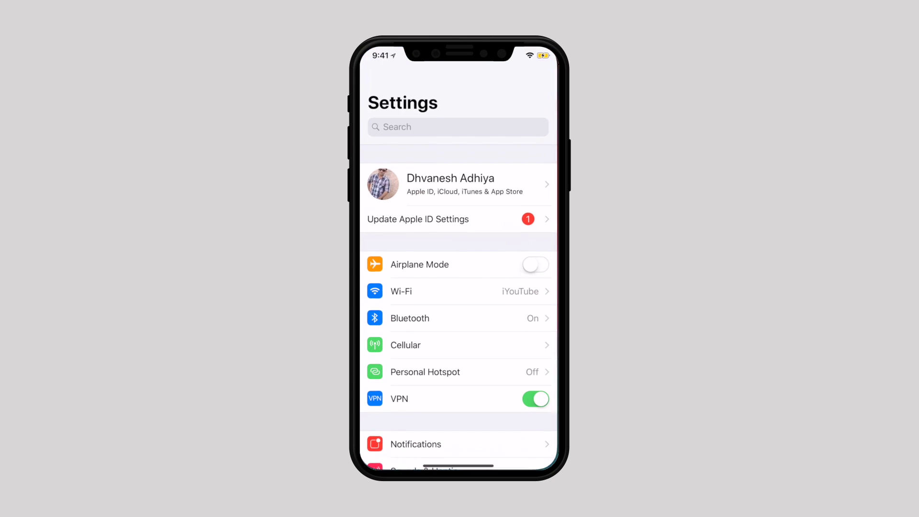
pyautogui.click(437, 179)
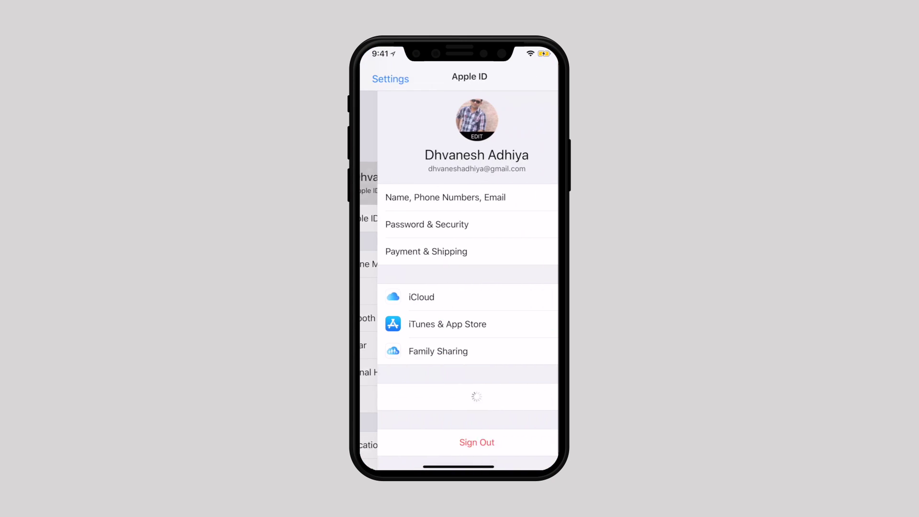
pyautogui.click(402, 297)
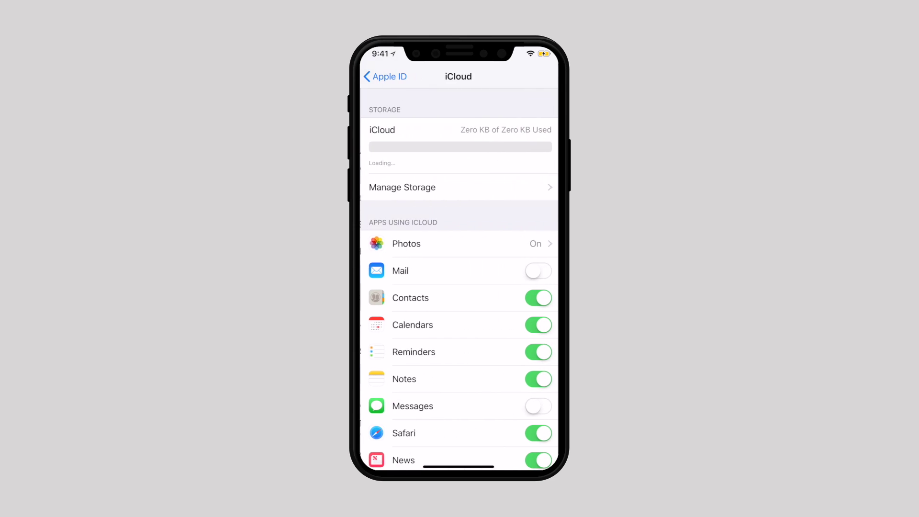
pyautogui.scroll(-4, 458, 278)
pyautogui.scroll(-5, 459, 277)
pyautogui.click(404, 344)
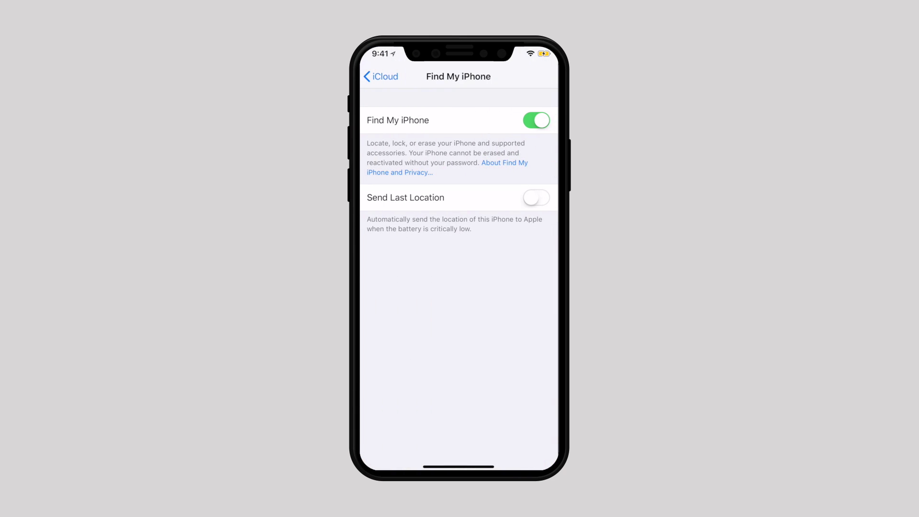
# Turn off Find My iPhone, entering the Apple ID password to authorize it
pyautogui.click(537, 120)
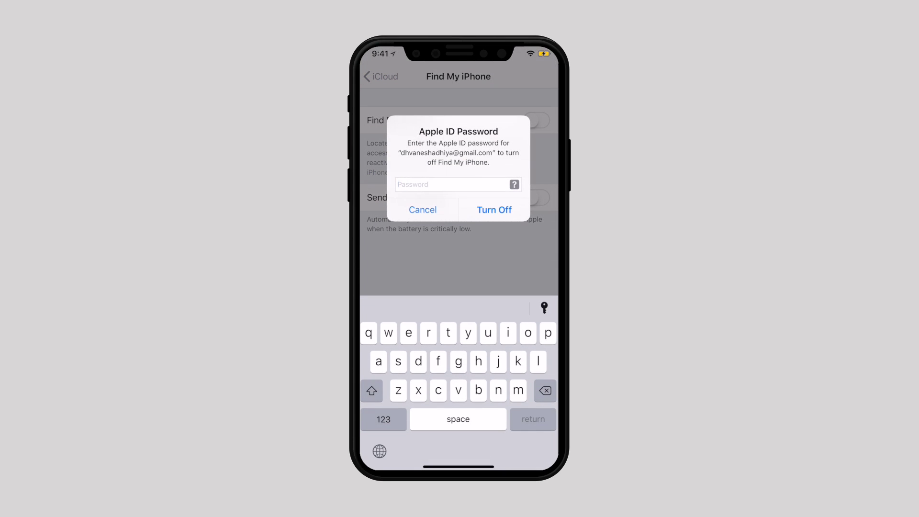
pyautogui.write('•••••••••••')
pyautogui.press('Return')
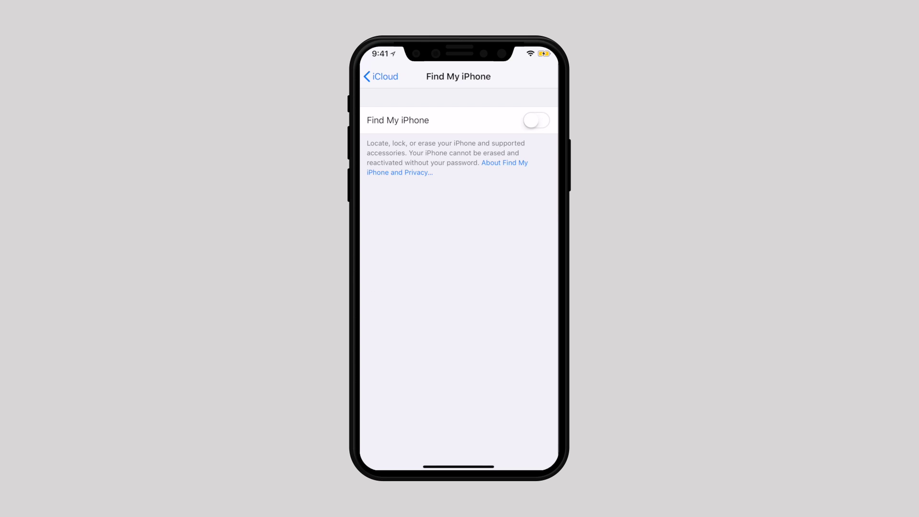
# Look up the iPhone's model number on the About page of the General settings
pyautogui.click(381, 76)
pyautogui.click(385, 76)
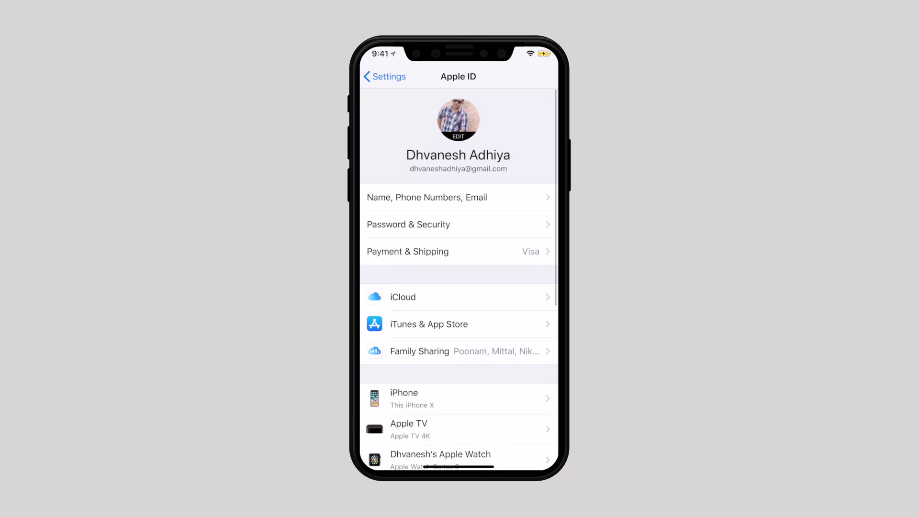
pyautogui.click(385, 77)
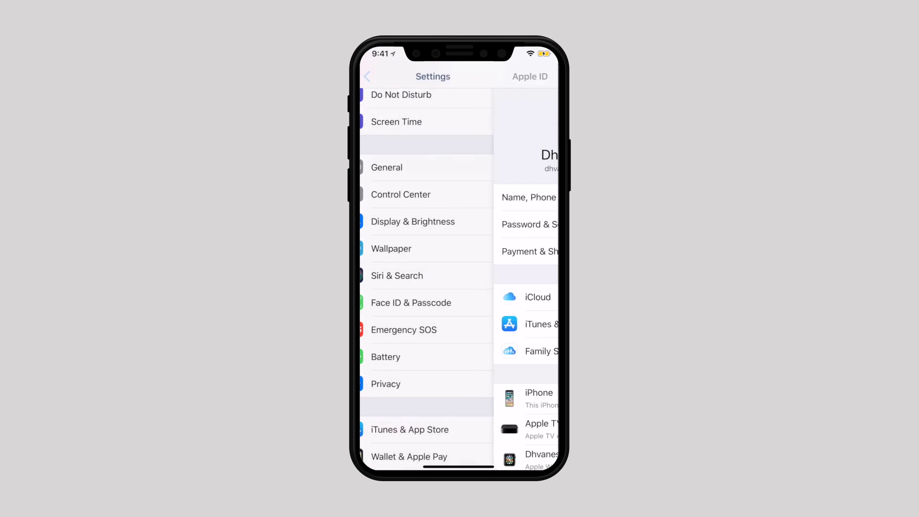
pyautogui.scroll(5, 458, 277)
pyautogui.click(407, 349)
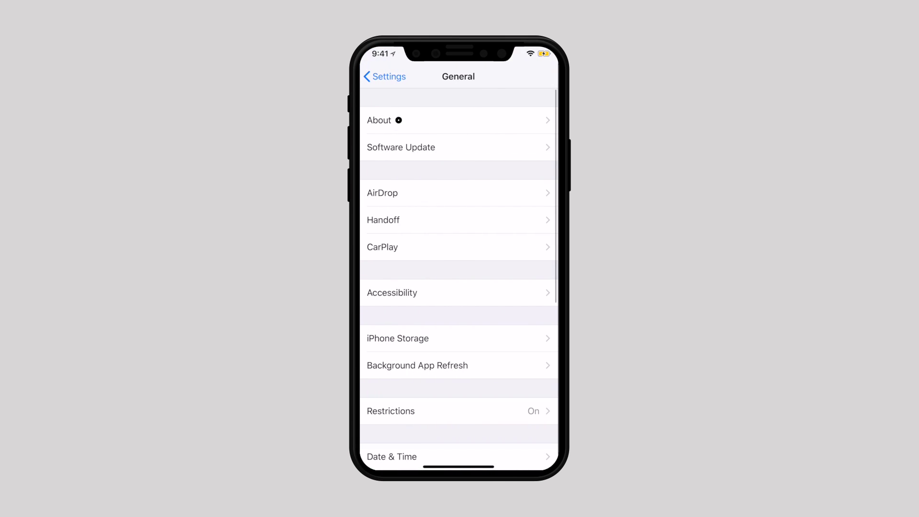
pyautogui.click(399, 120)
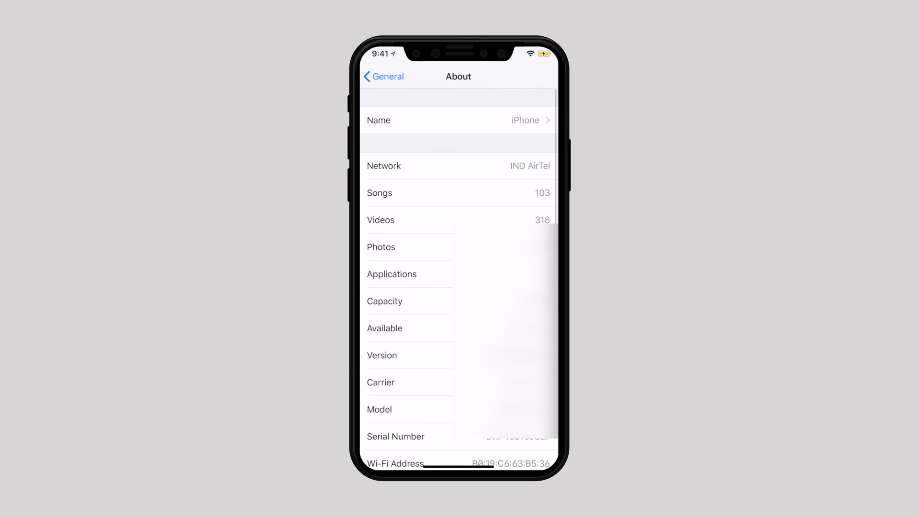
pyautogui.scroll(-5, 459, 277)
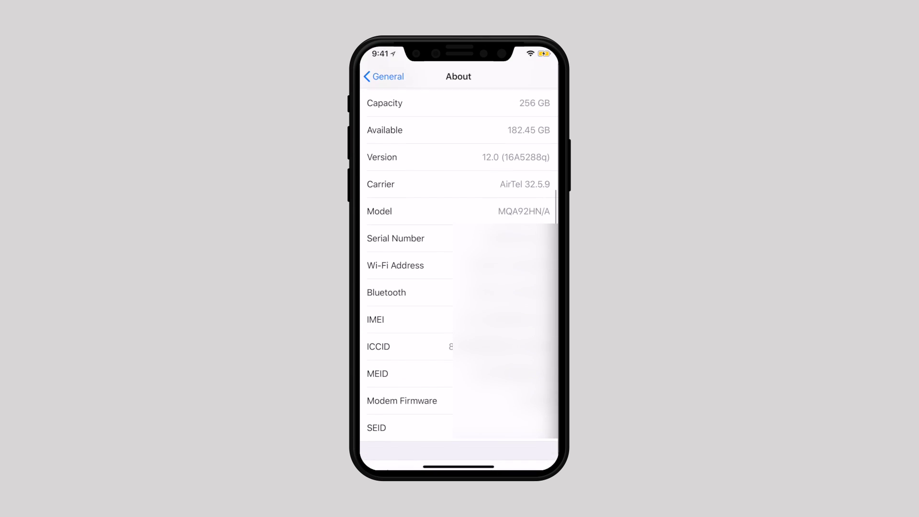
pyautogui.click(520, 181)
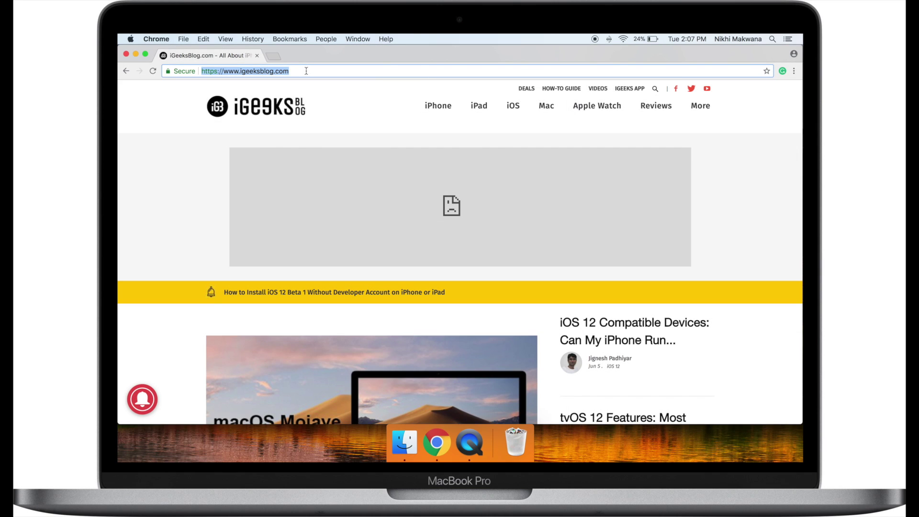
# Switch to Chrome on the Mac and load the ipsw.me site
pyautogui.write('ipsw.me')
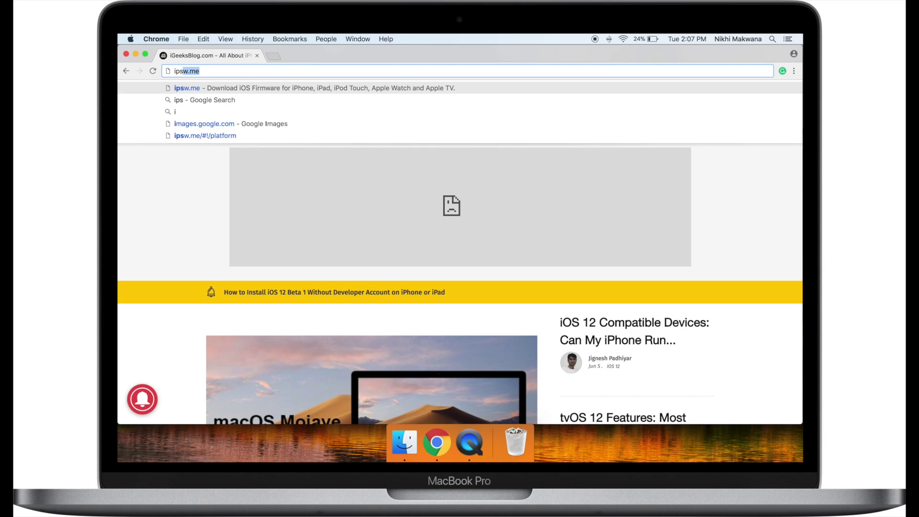
pyautogui.press('Right')
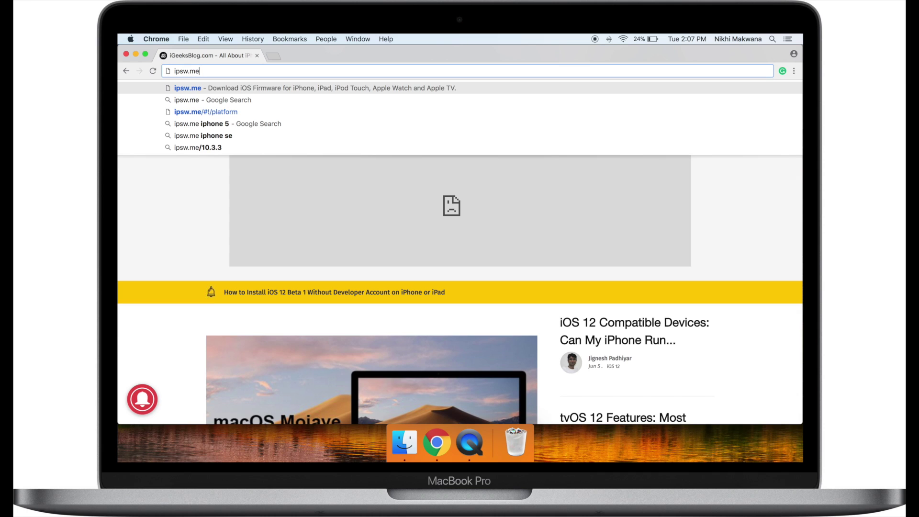
pyautogui.press('Return')
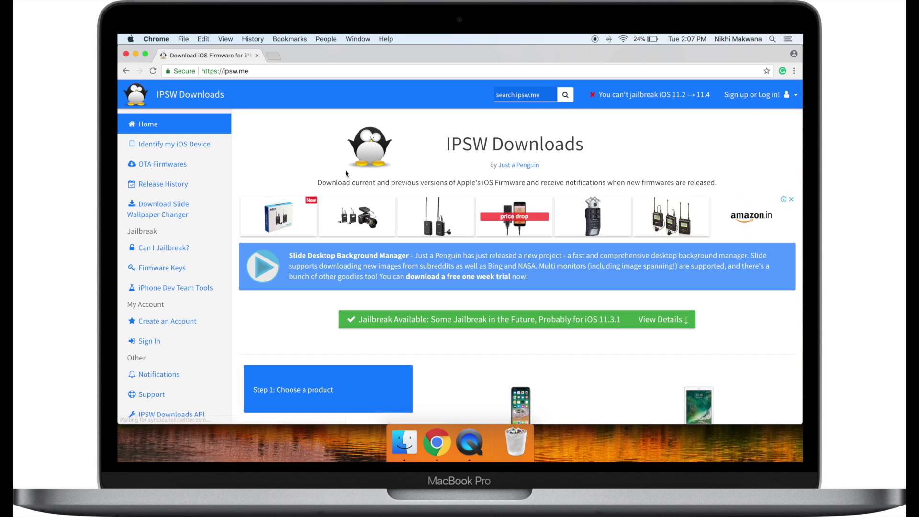
# Choose iPhone, iPhone X (GSM) and the signed iOS 11.4 (15F79) firmware, and download it
pyautogui.scroll(-5, 346, 173)
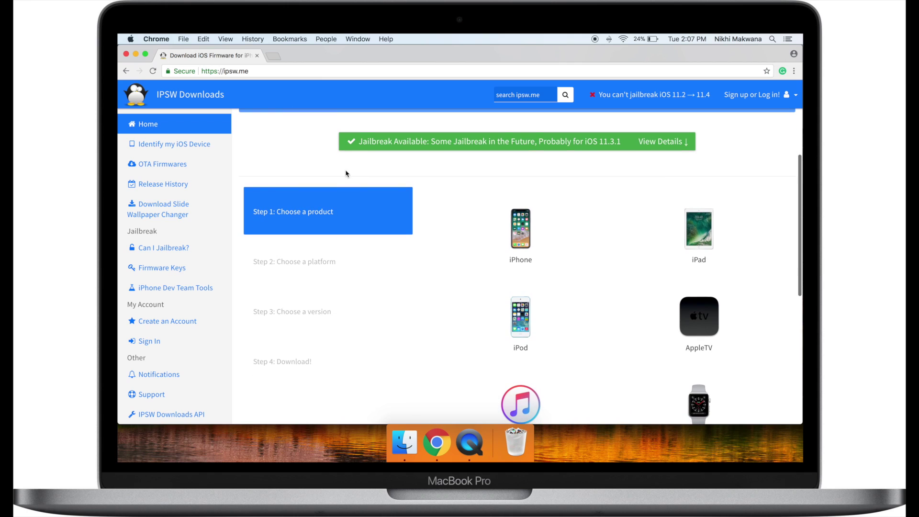
pyautogui.click(508, 232)
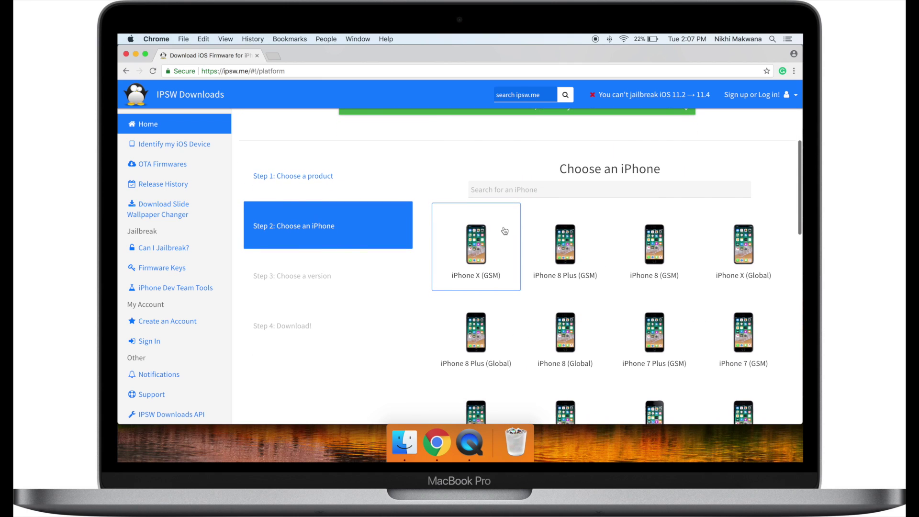
pyautogui.click(504, 231)
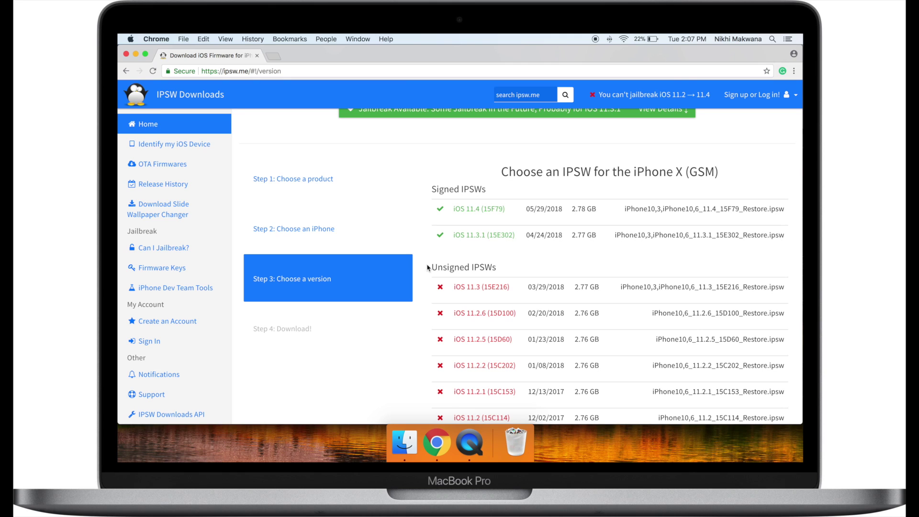
pyautogui.click(473, 216)
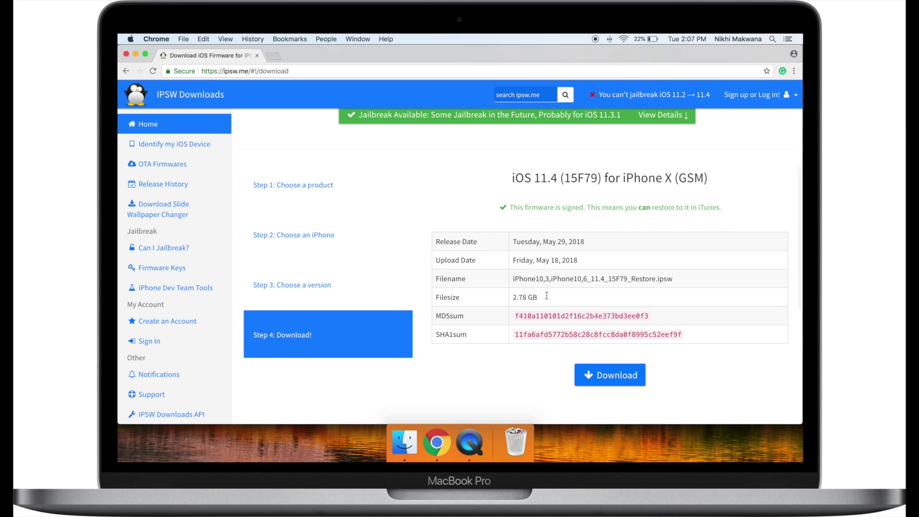
pyautogui.click(617, 376)
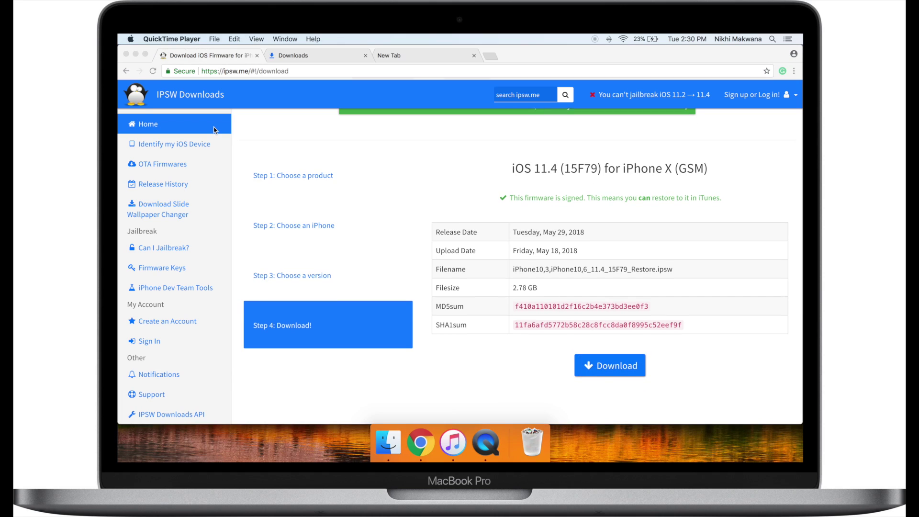
# Switch to iTunes, agree to share library details with Apple, and open the connected iPhone's summary
pyautogui.scroll(-1, 213, 129)
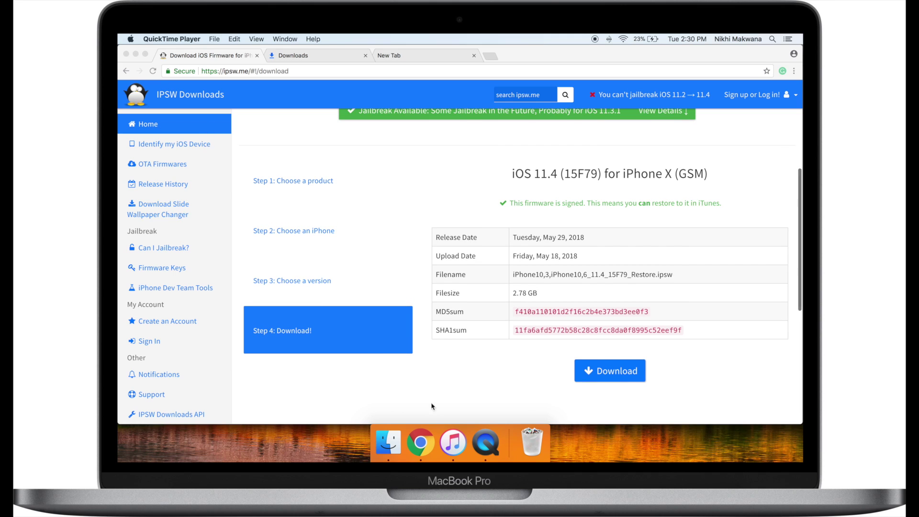
pyautogui.click(458, 438)
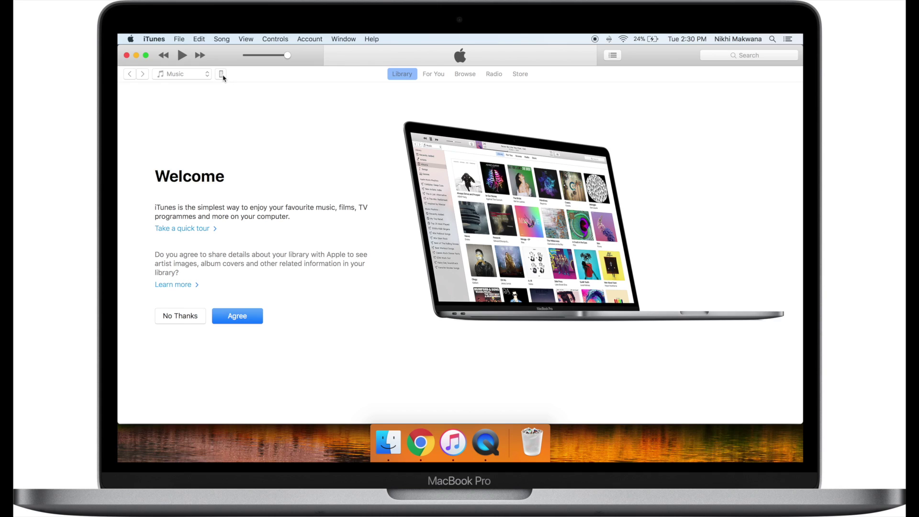
pyautogui.click(244, 322)
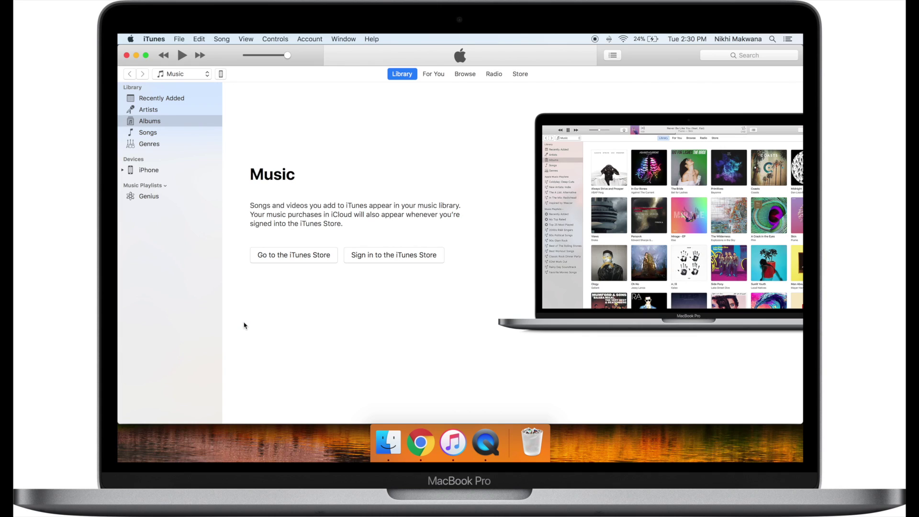
pyautogui.click(221, 75)
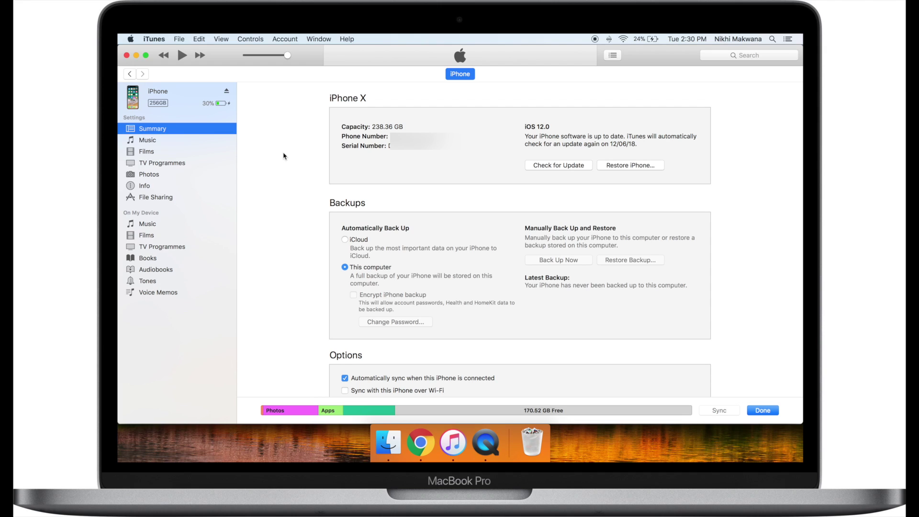
# Check for an available iPhone software update in iTunes and dismiss the notice
pyautogui.scroll(1, 283, 156)
pyautogui.scroll(-1, 283, 155)
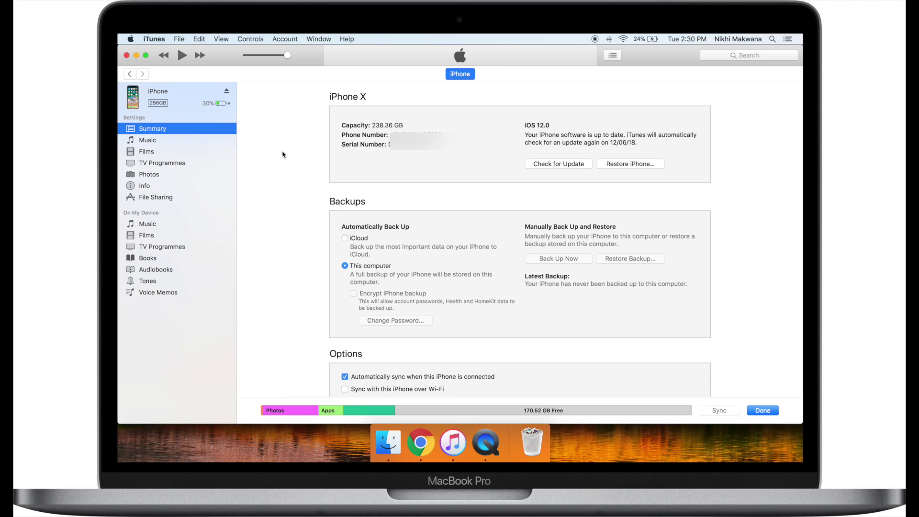
pyautogui.scroll(2, 556, 180)
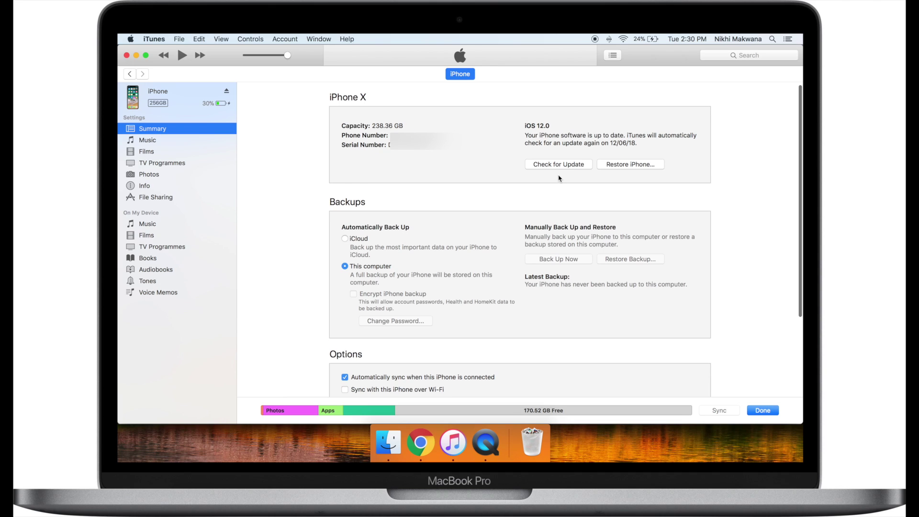
pyautogui.click(566, 166)
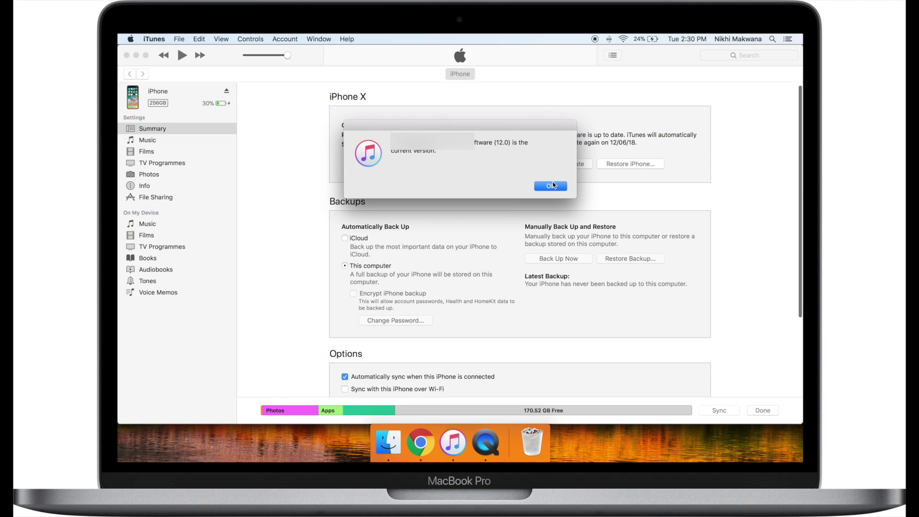
pyautogui.click(553, 186)
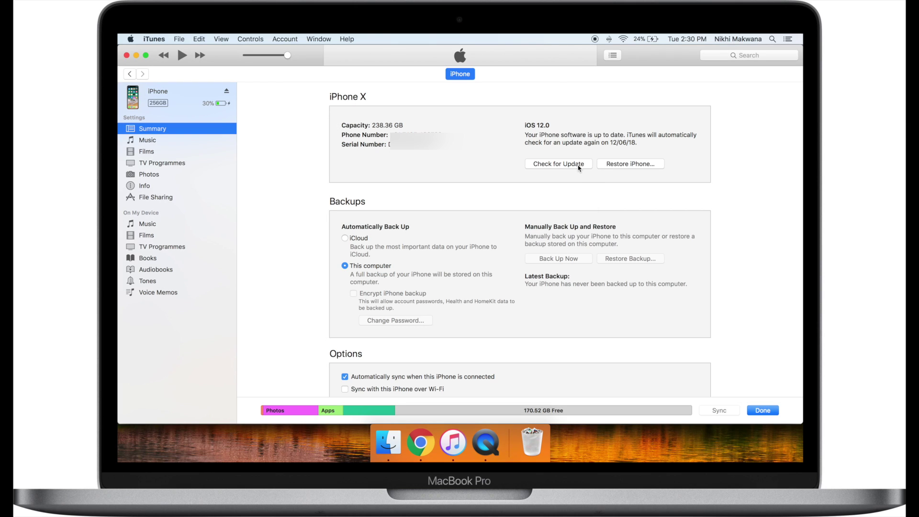
# Update the iPhone to iOS 11.4 using iPhone10,3,iPhone10,6_11.4_15F79_Restore.ipsw from the iOS Downgrade folder on the Desktop
pyautogui.keyDown('alt'); pyautogui.click(578, 166); pyautogui.keyUp('alt')
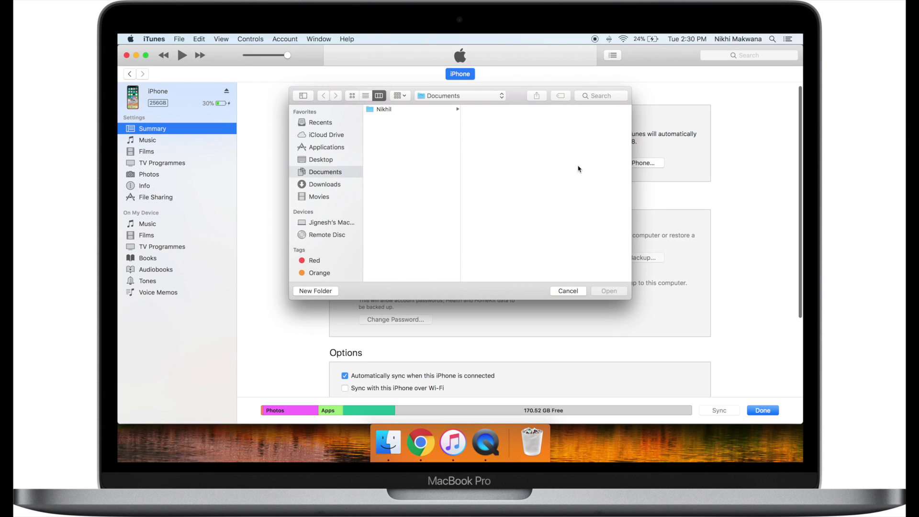
pyautogui.click(328, 160)
pyautogui.scroll(-5, 415, 249)
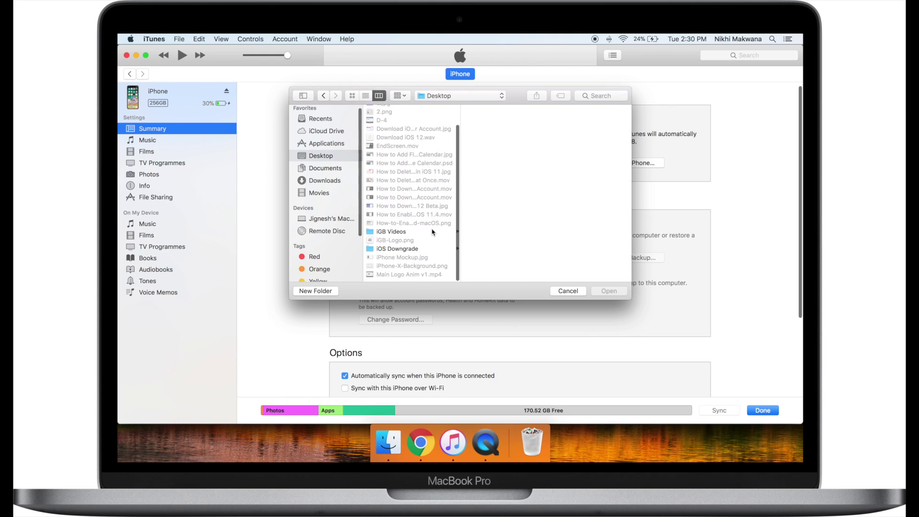
pyautogui.click(414, 253)
pyautogui.click(525, 110)
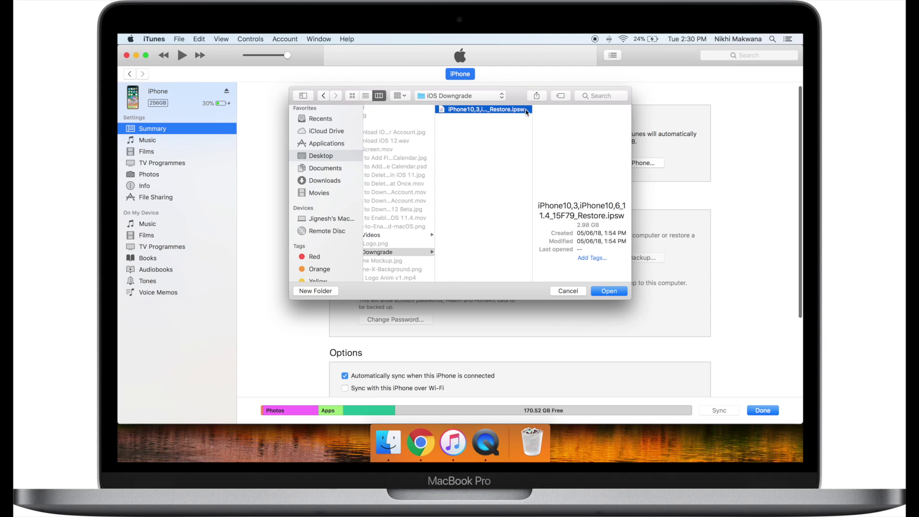
pyautogui.click(609, 291)
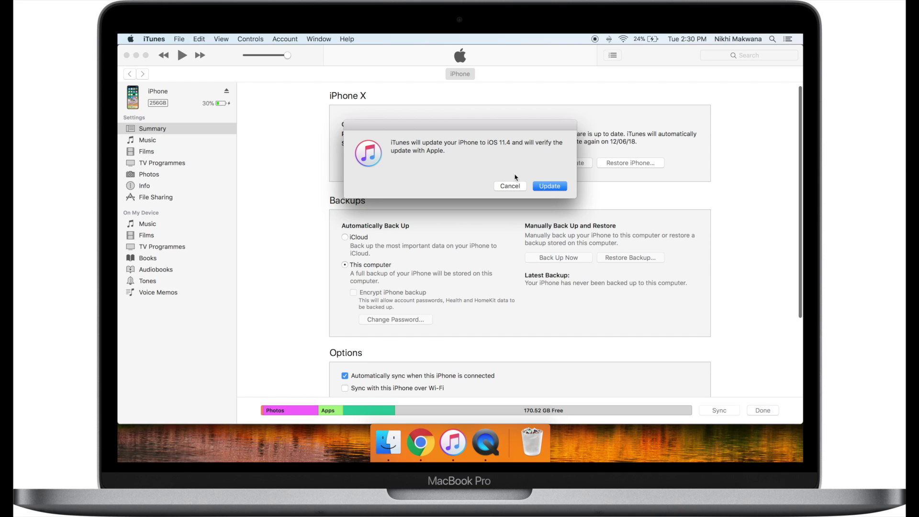
pyautogui.click(557, 187)
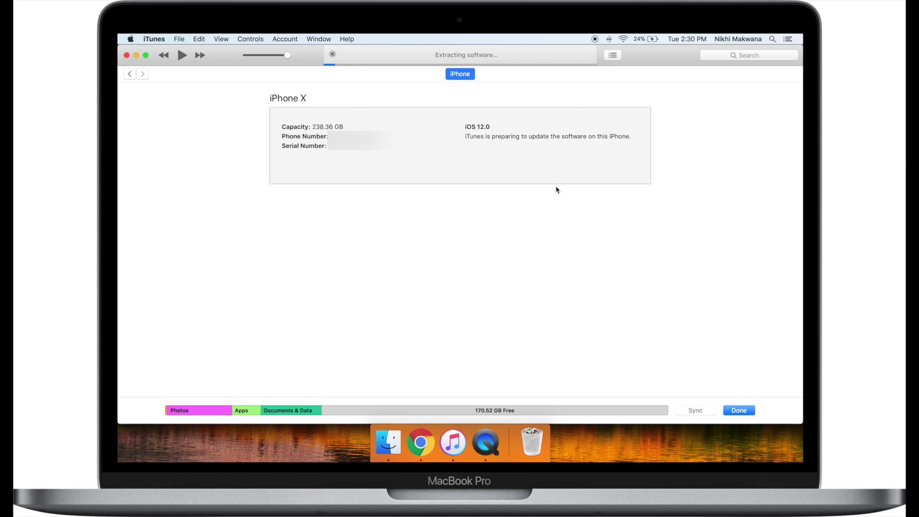